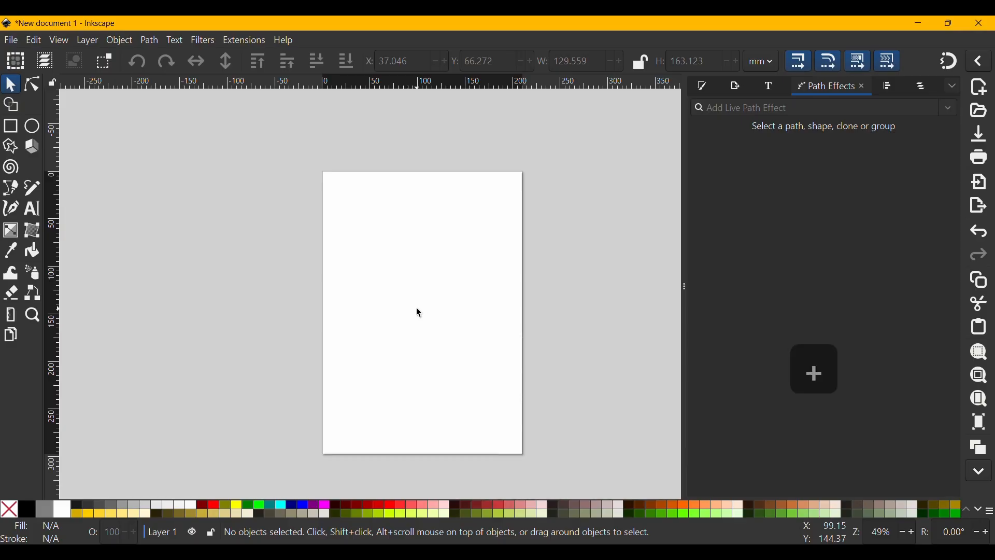
# Add the text "file" to the page at a font size of 18 mm
pyautogui.moveTo(474, 350); pyautogui.dragTo(425, 330)
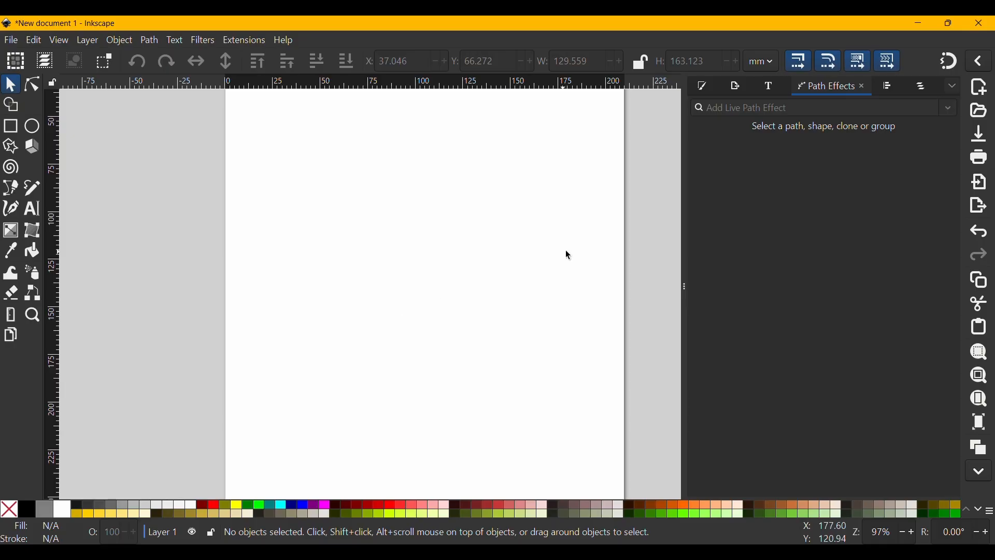
pyautogui.click(684, 289)
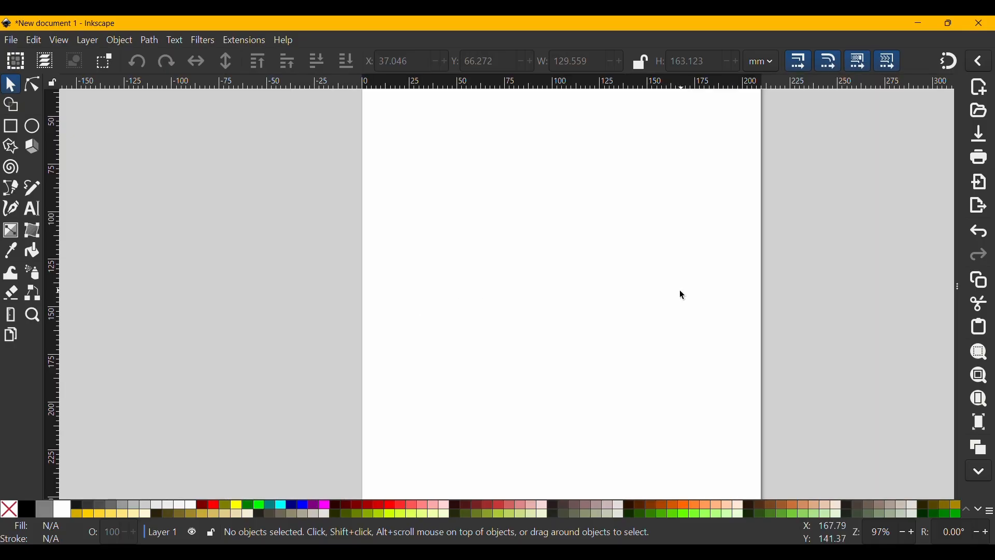
pyautogui.press('t')
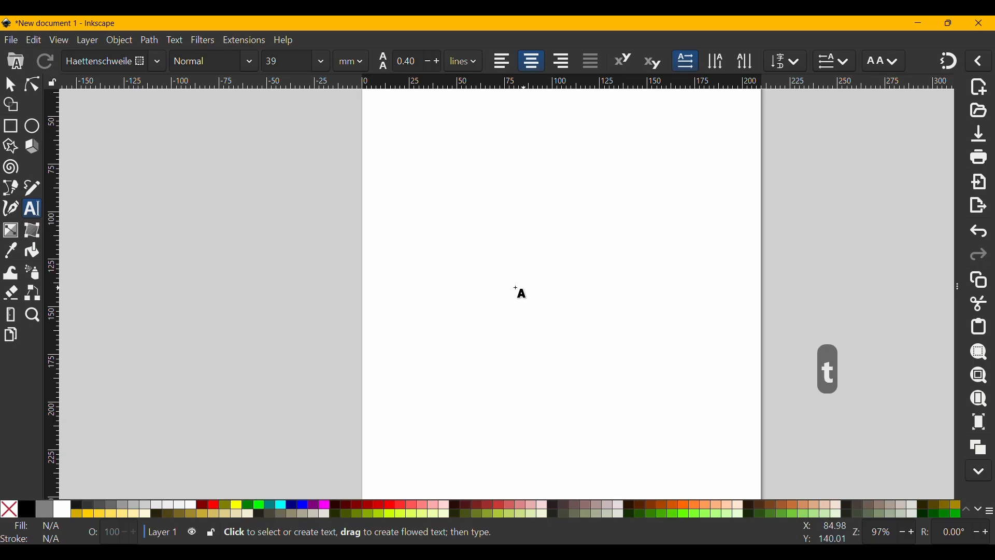
pyautogui.click(533, 238)
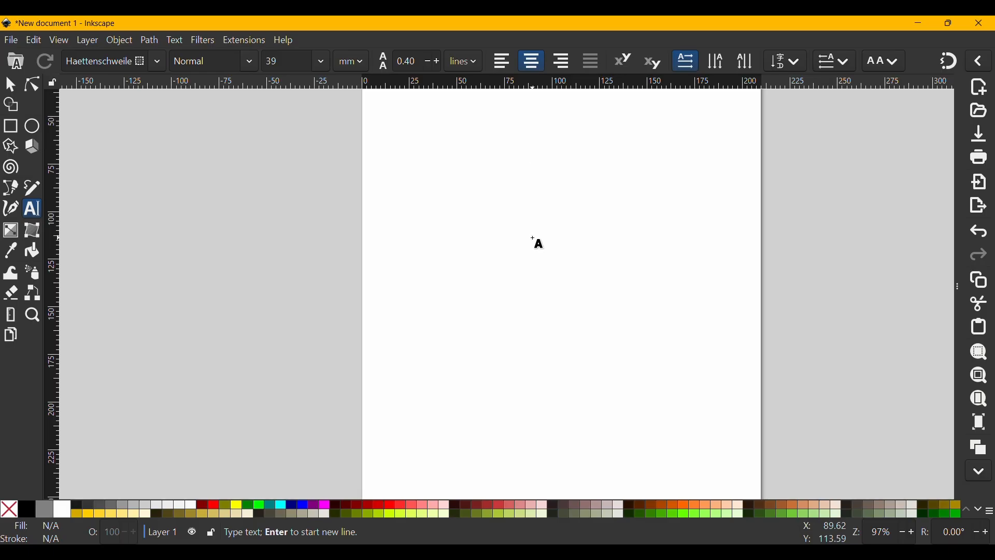
pyautogui.click(321, 62)
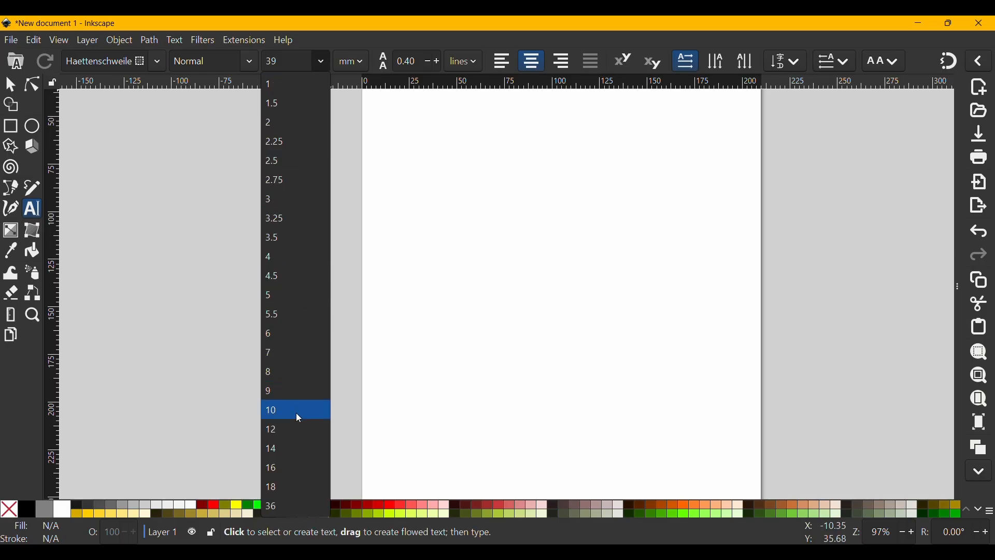
pyautogui.click(286, 490)
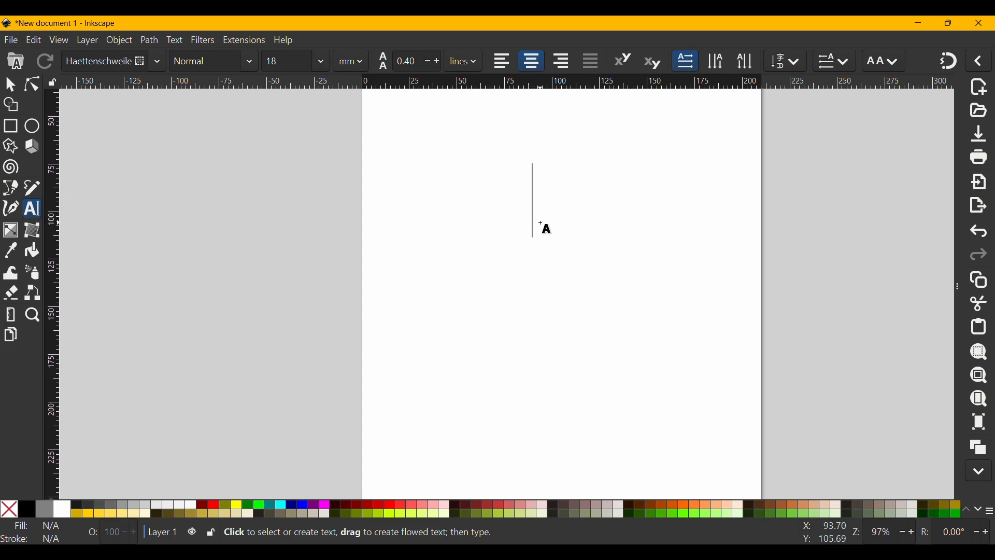
pyautogui.write('f')
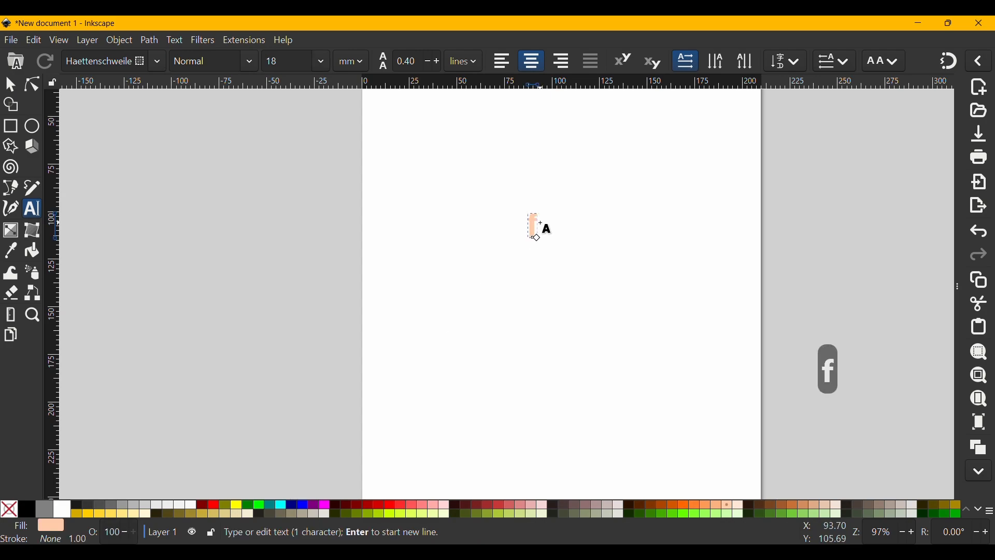
pyautogui.write('ile')
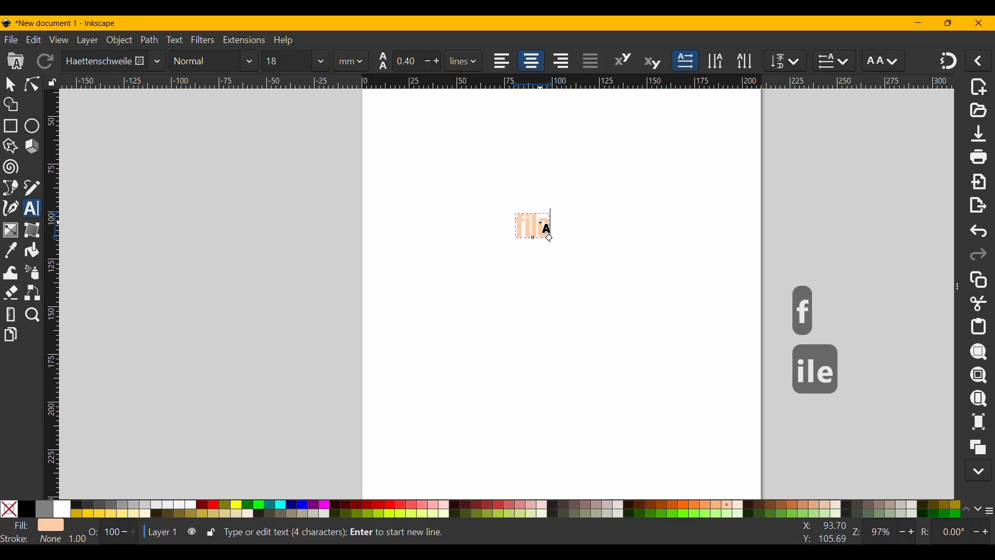
pyautogui.press('Escape')
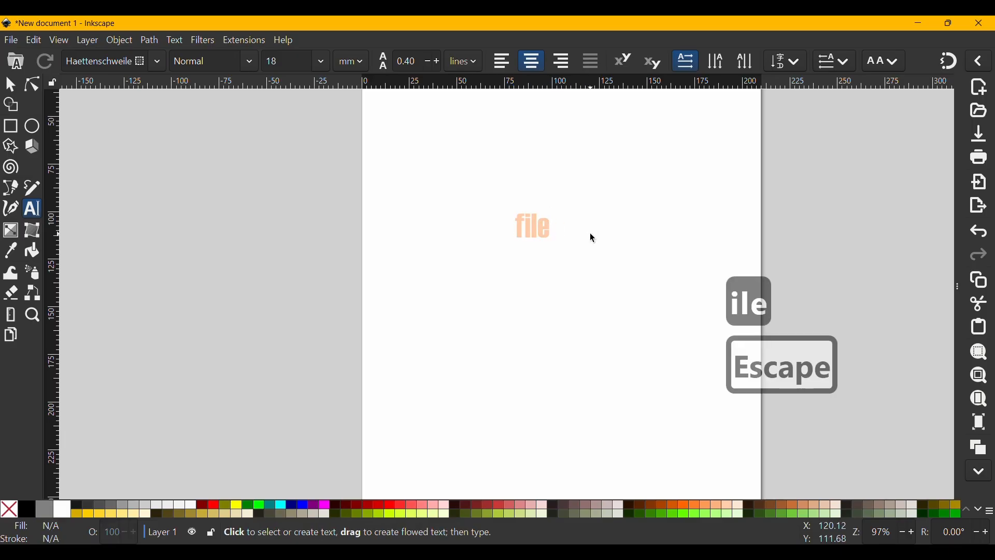
# Select all the characters of the word "file" for editing and make them bold
pyautogui.press('s')
pyautogui.click(544, 231)
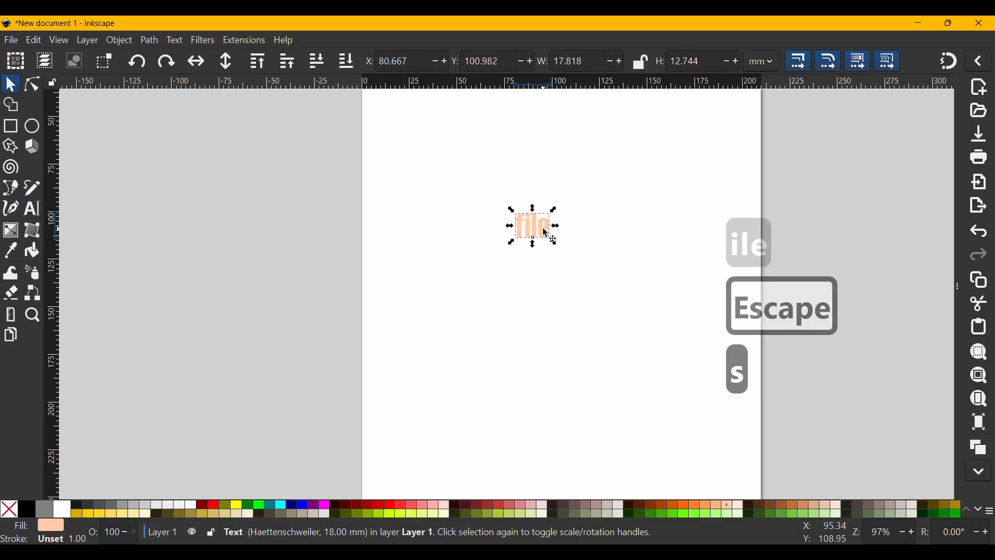
pyautogui.doubleClick(552, 228)
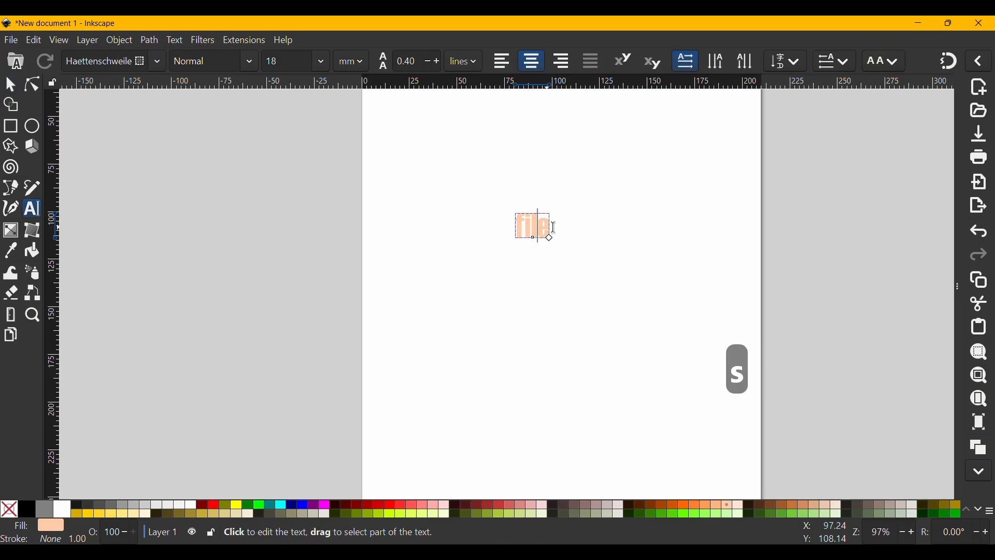
pyautogui.hotkey('ctrl', 'a')
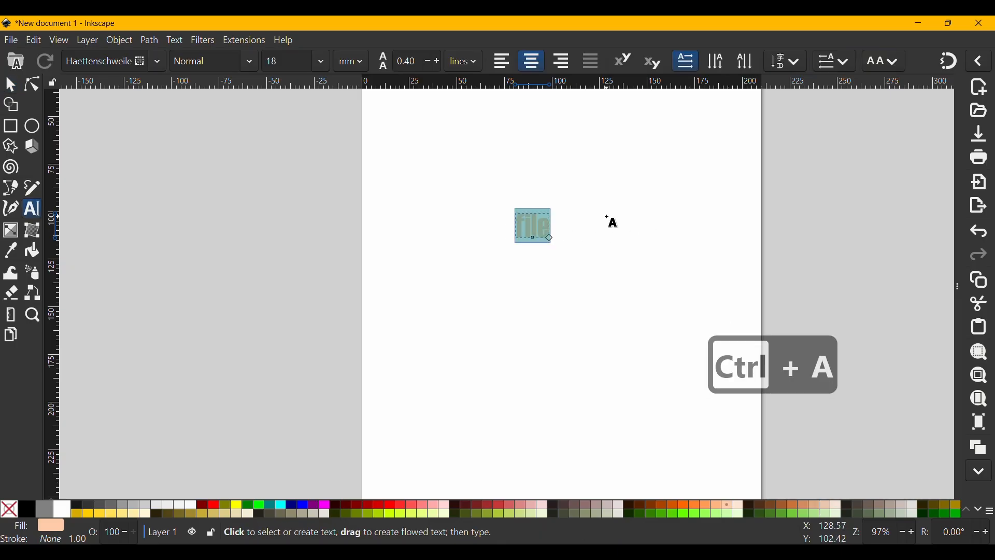
pyautogui.scroll(4, 614, 222)
pyautogui.hscroll(-5, 574, 222)
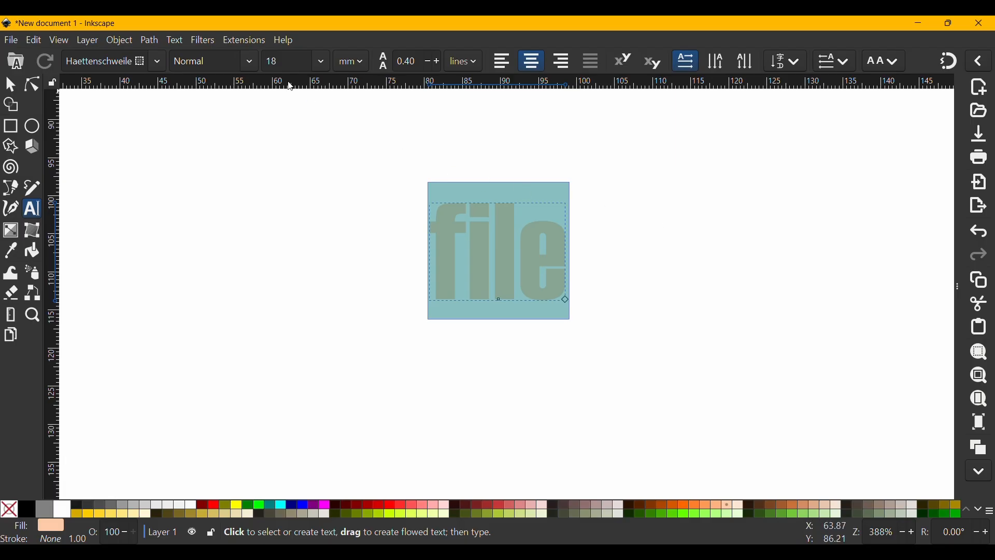
pyautogui.hotkey('ctrl', 'b')
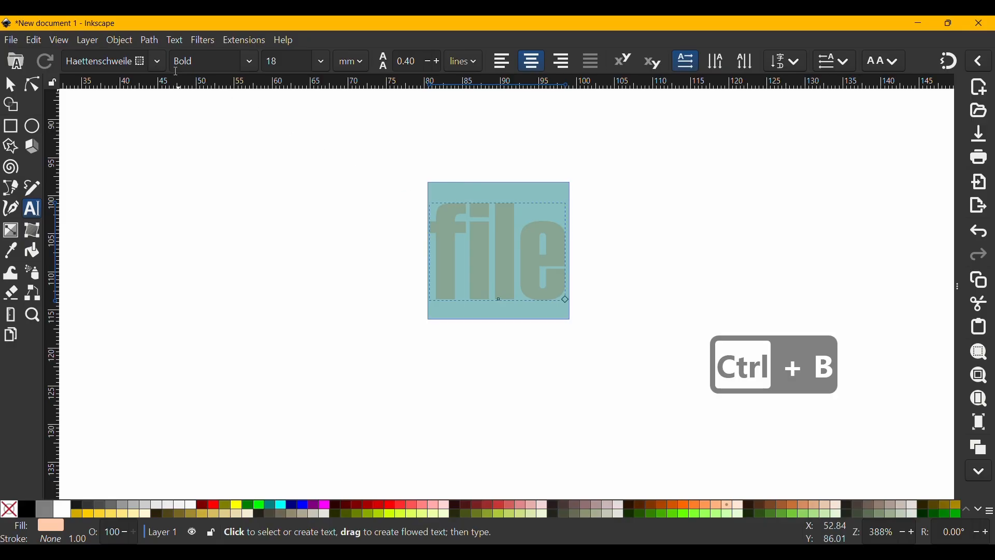
# Set the font of the word "file" to Agency FB and toggle its bold style repeatedly, finishing on bold
pyautogui.click(161, 61)
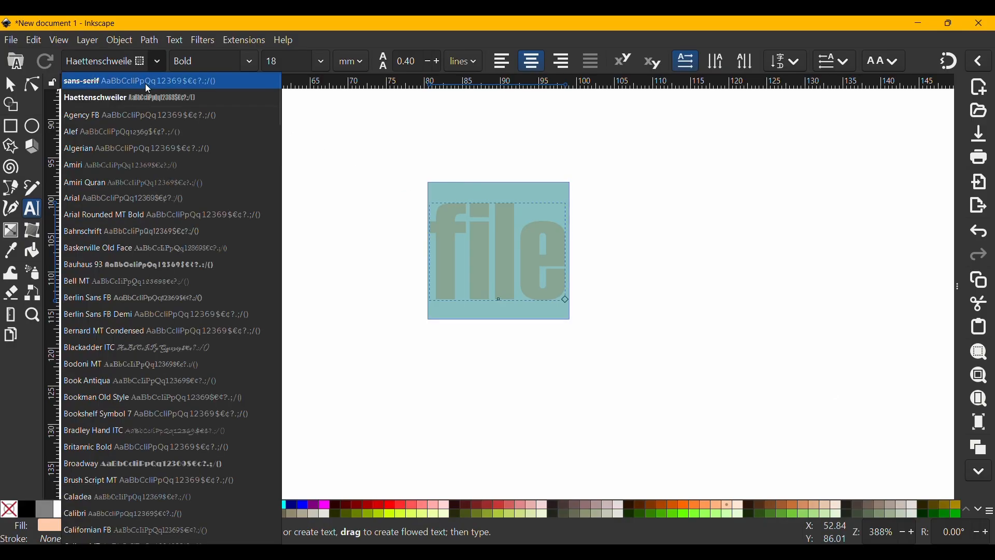
pyautogui.click(135, 114)
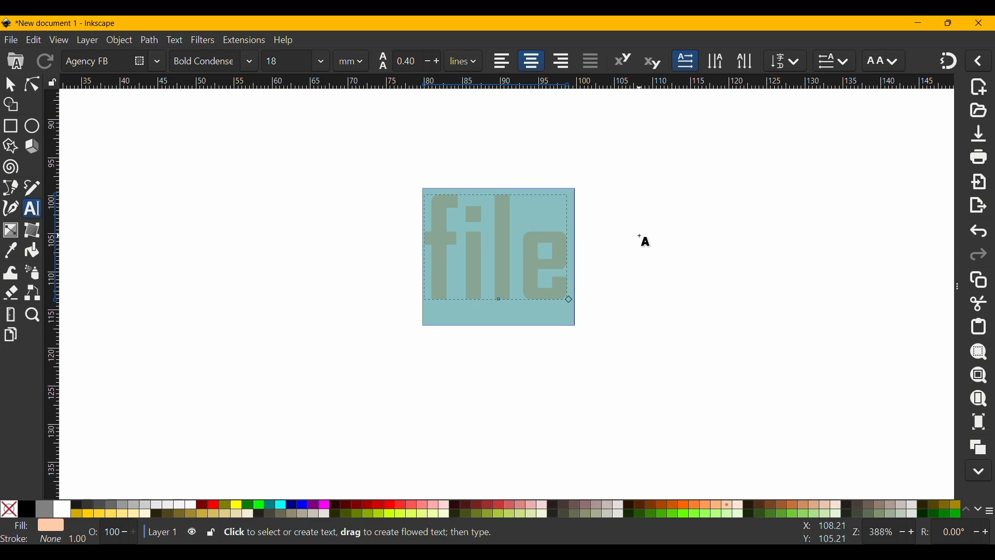
pyautogui.hotkey('ctrl', 'b')
pyautogui.hotkey('ctrl', 'b')
pyautogui.hotkey('ctrl', 'b')
pyautogui.hotkey('ctrl', 'b')
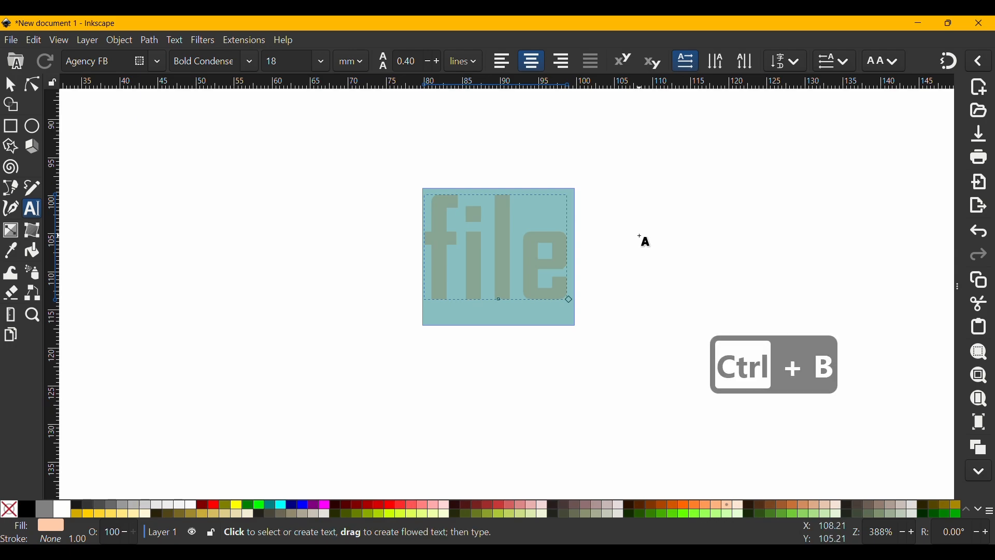
# Fill the selected text with red and replace the word with "filing"
pyautogui.click(395, 511)
pyautogui.write('s')
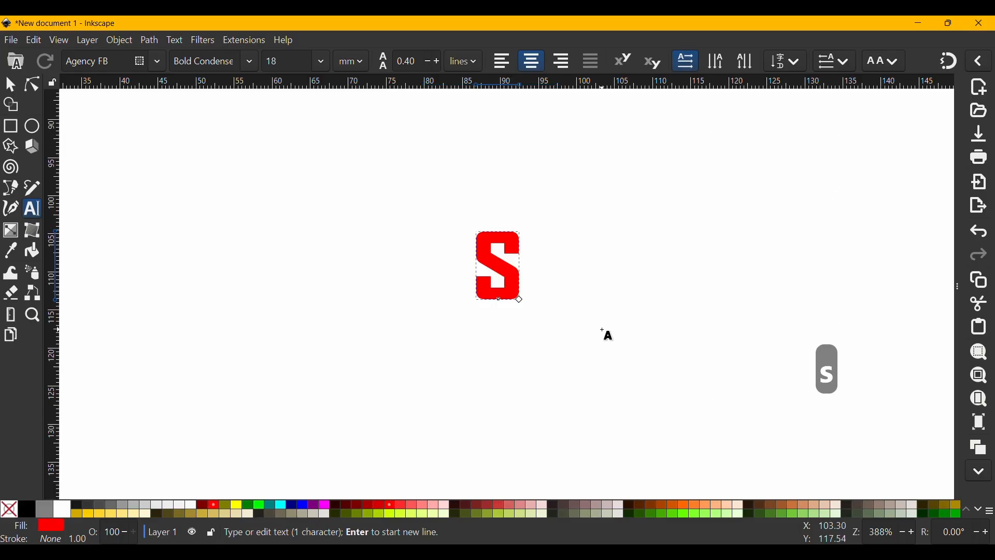
pyautogui.press('BackSpace')
pyautogui.write('fil')
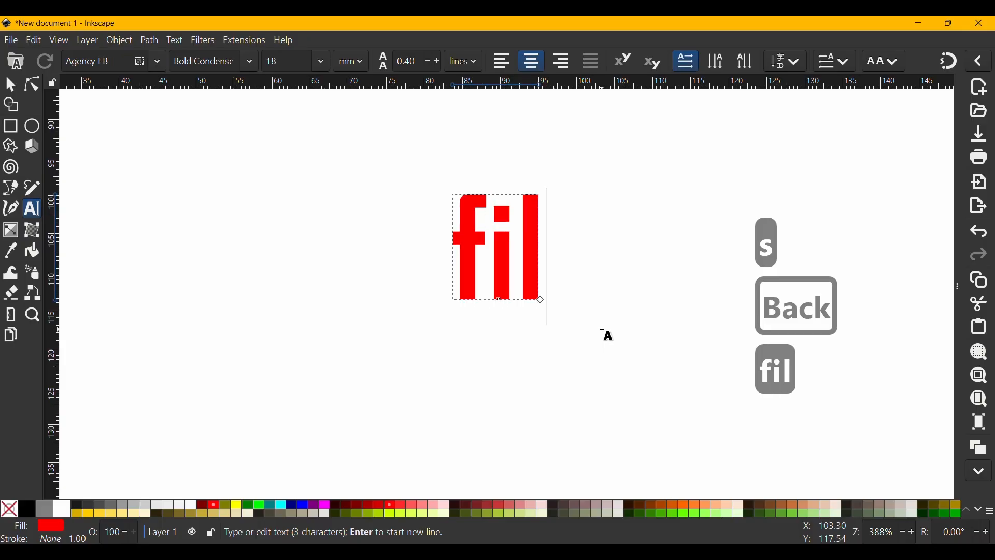
pyautogui.write('ing')
# Select the whole word "filing" and toggle its bold style off and back on
pyautogui.hotkey('ctrl', 'a')
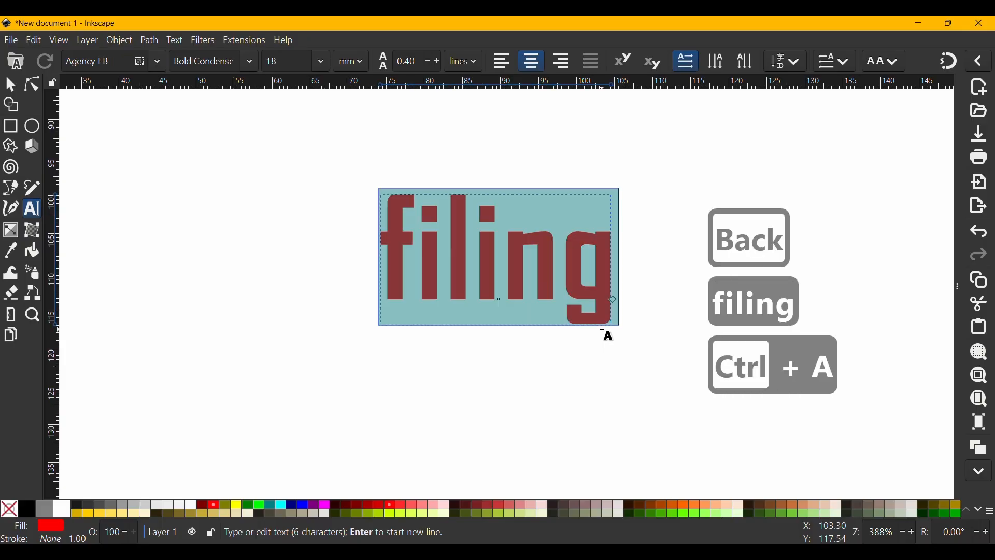
pyautogui.hotkey('ctrl', 'b')
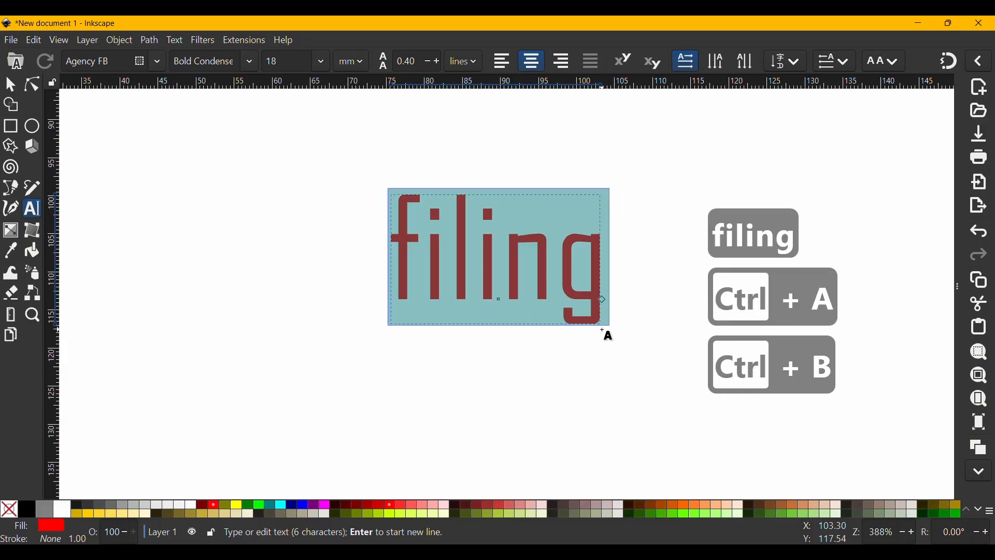
pyautogui.hotkey('ctrl', 'b')
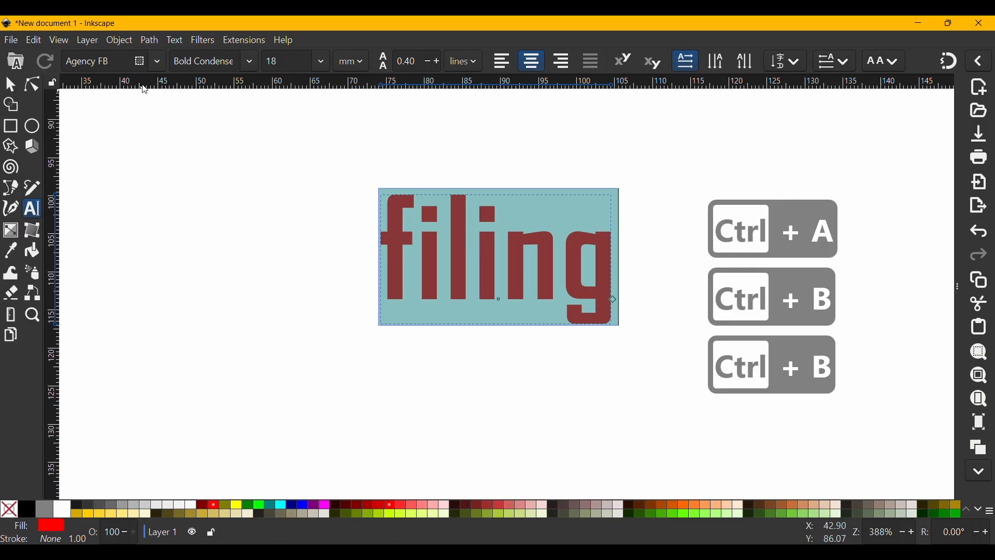
# Set the font of the word "filing" to Algerian and try to toggle bold on it
pyautogui.click(157, 63)
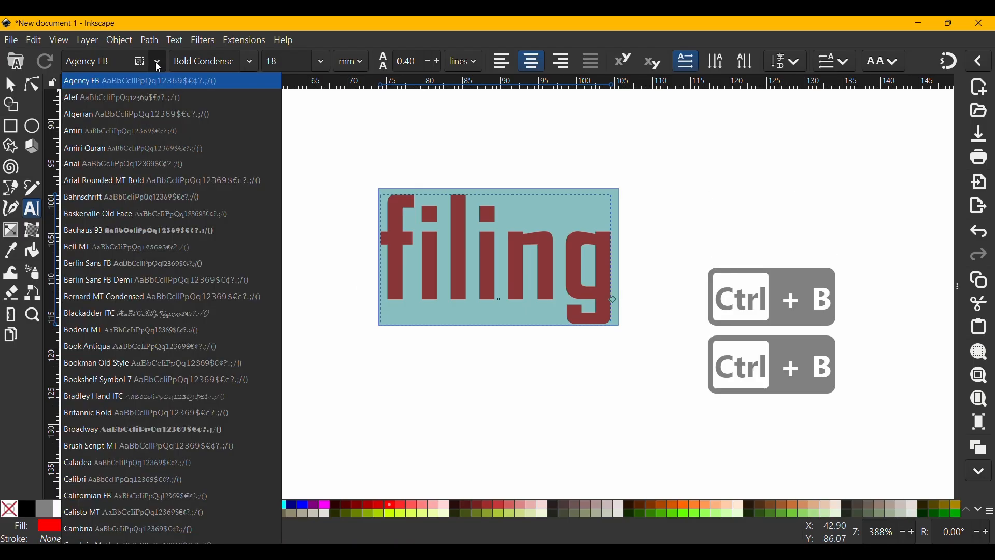
pyautogui.click(159, 111)
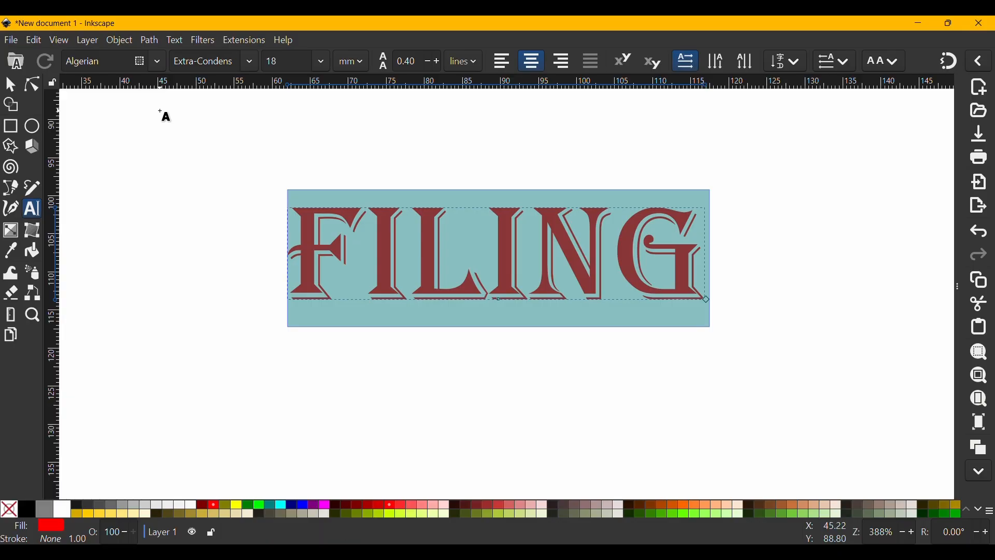
pyautogui.hotkey('ctrl', 'b')
pyautogui.hotkey('ctrl', 'b')
pyautogui.hotkey('ctrl', 'b')
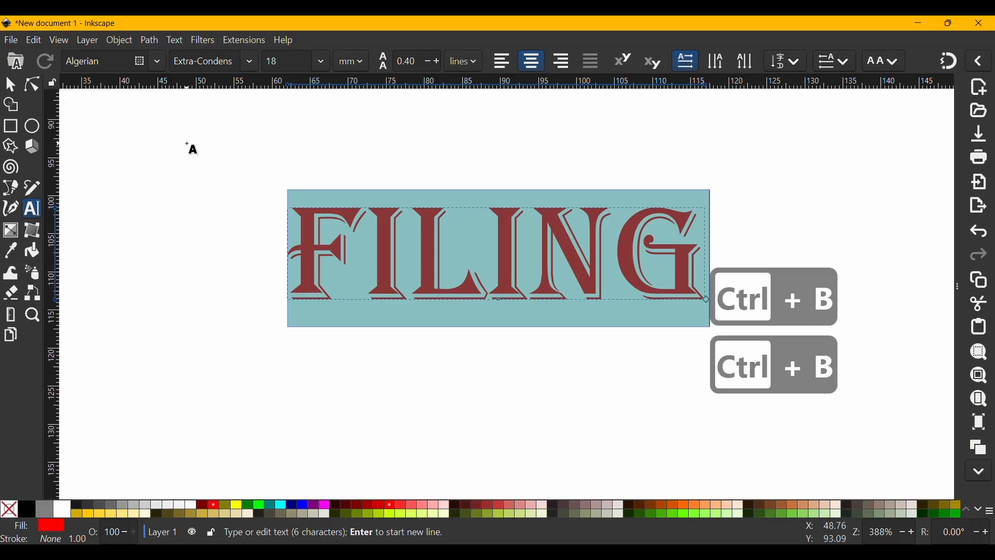
# Check which font styles are available for the Algerian font
pyautogui.click(156, 63)
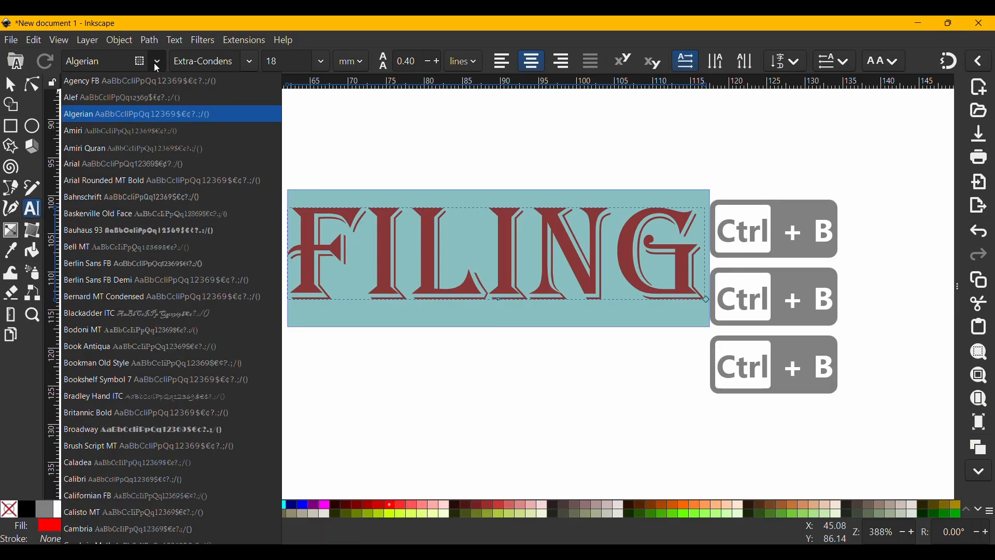
pyautogui.click(243, 65)
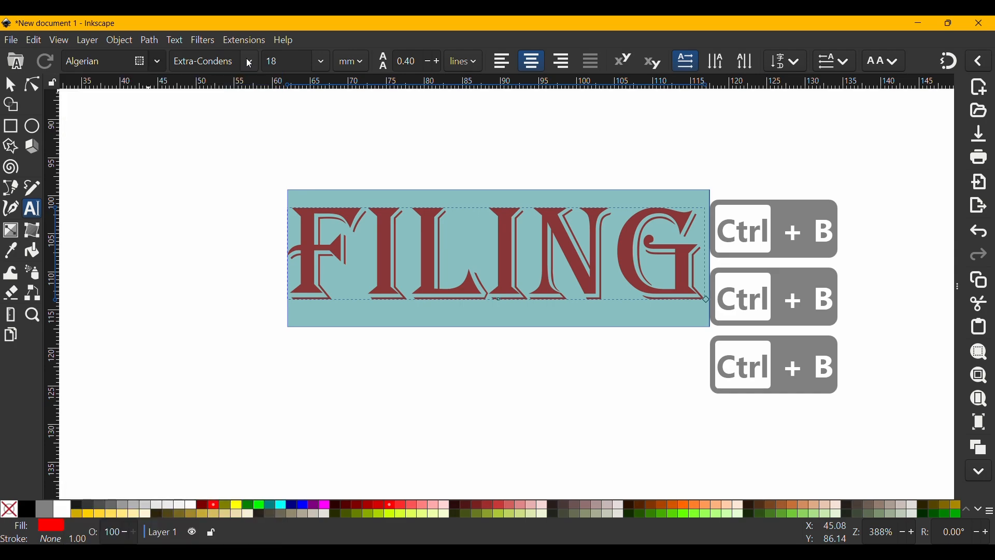
pyautogui.click(250, 63)
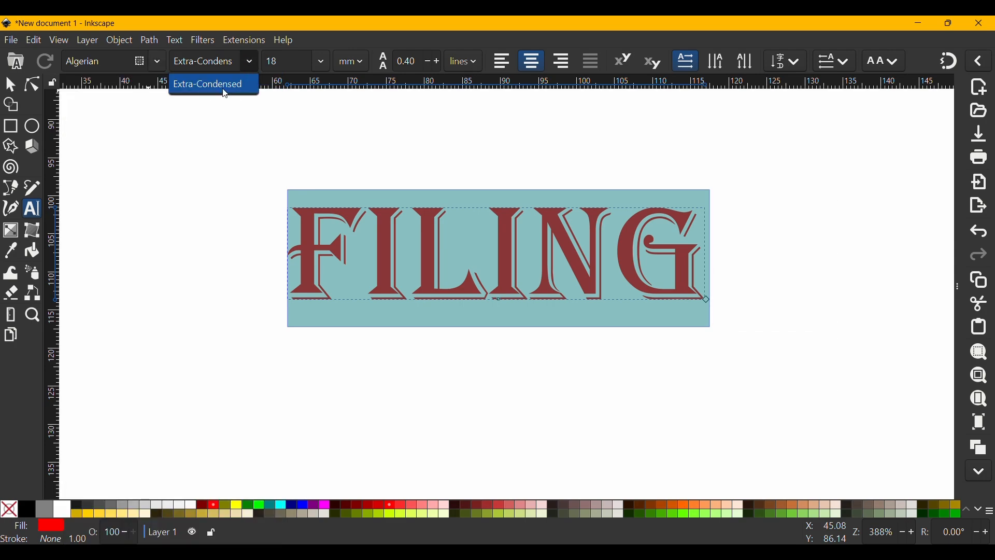
pyautogui.click(158, 62)
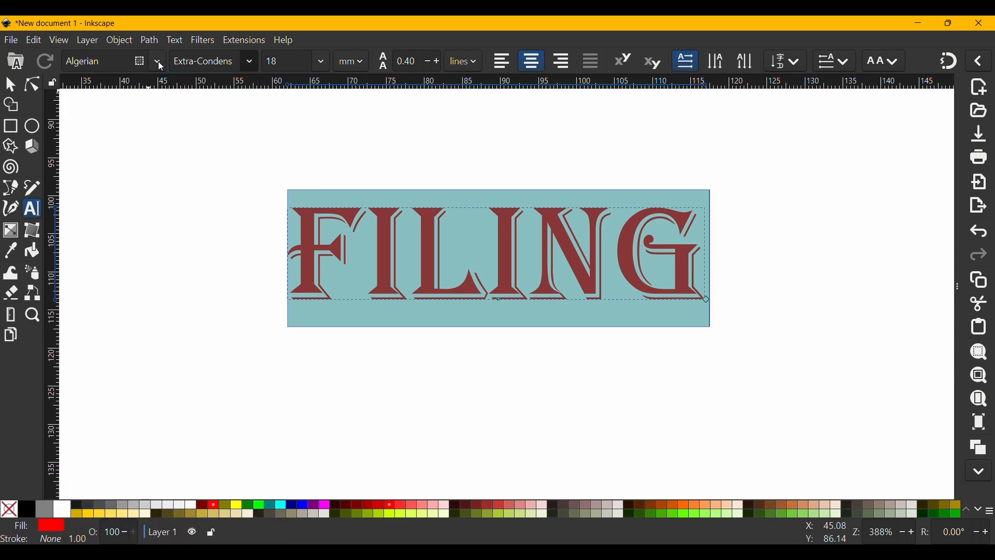
# Set the font of the word "filing" to Alef with the Bold style
pyautogui.click(157, 61)
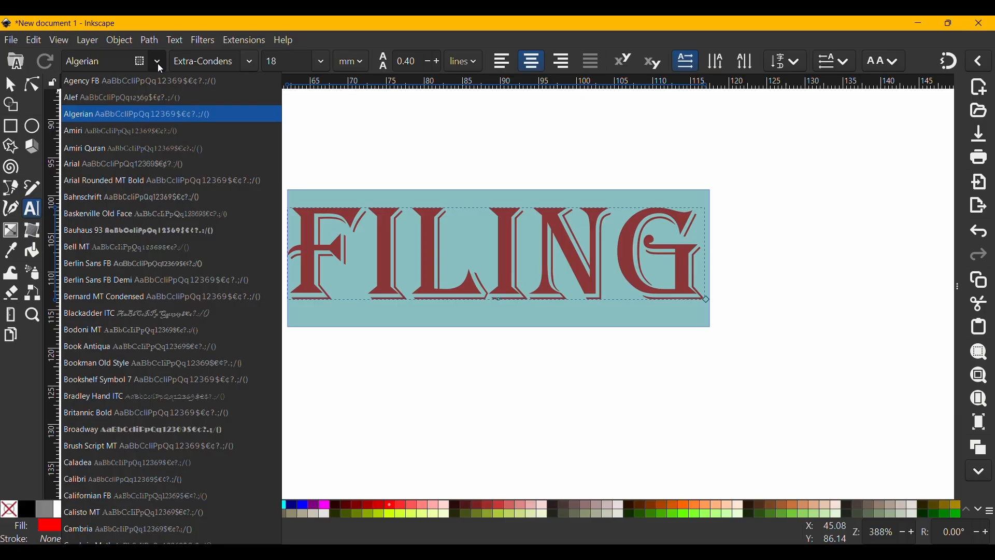
pyautogui.click(153, 97)
pyautogui.click(247, 62)
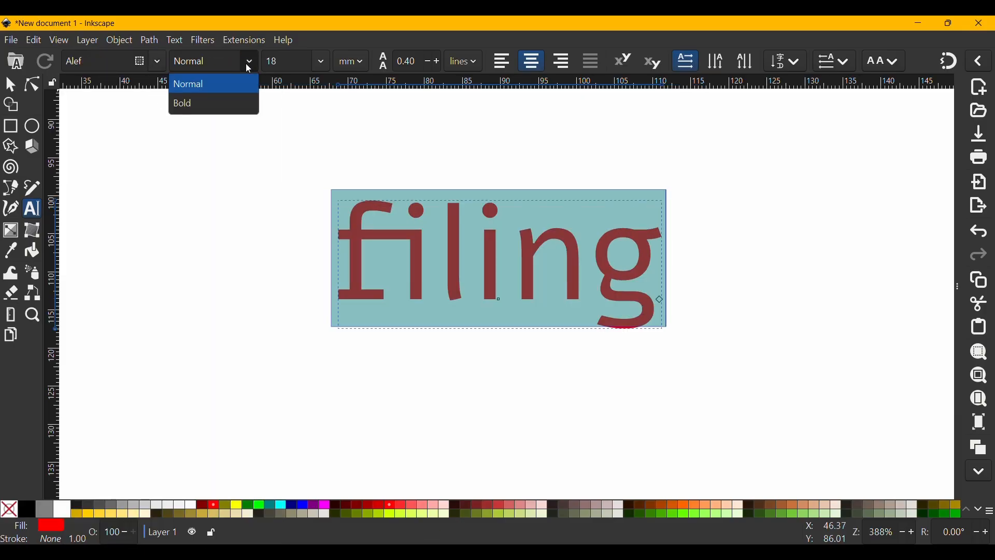
pyautogui.click(194, 108)
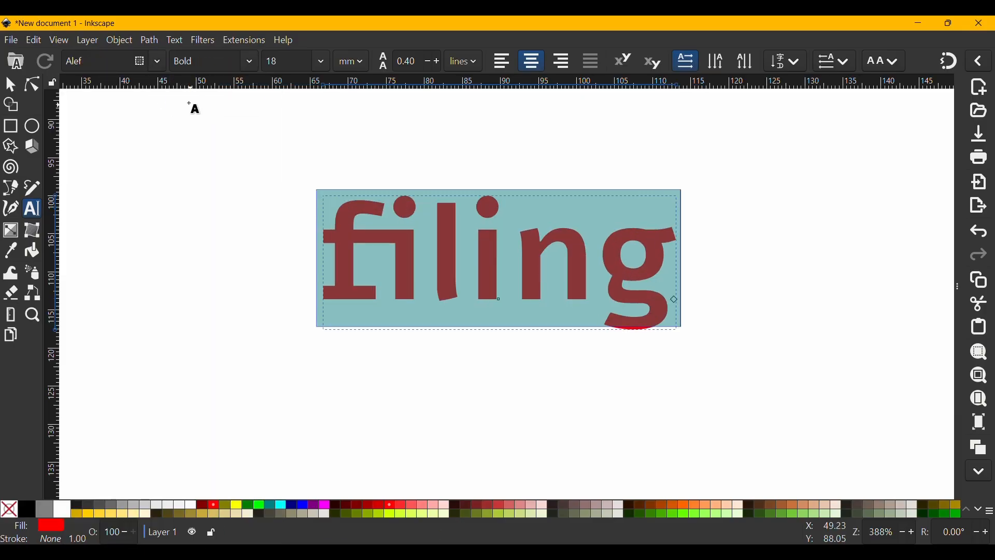
# Set the font of the word "filing" to Amiri with the Normal style
pyautogui.click(160, 61)
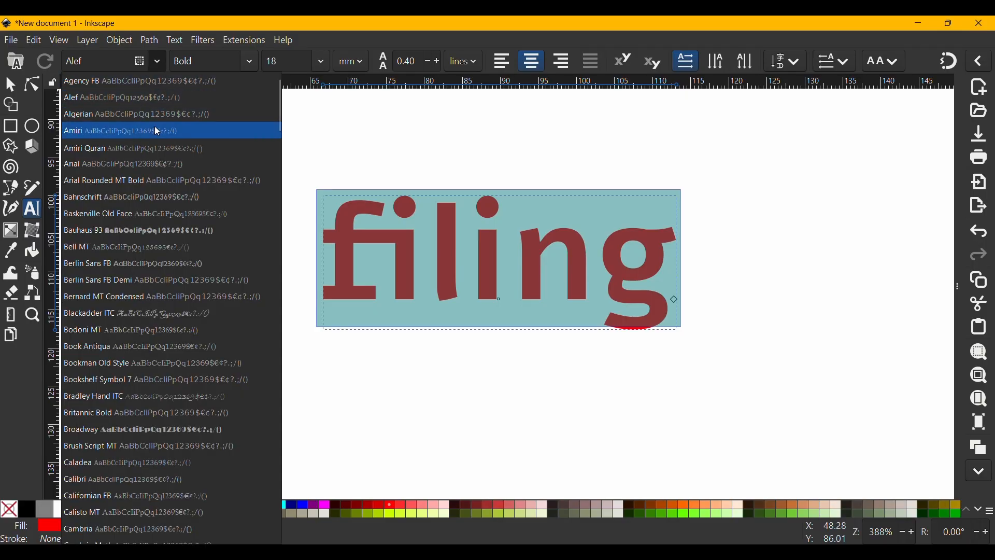
pyautogui.press('Escape')
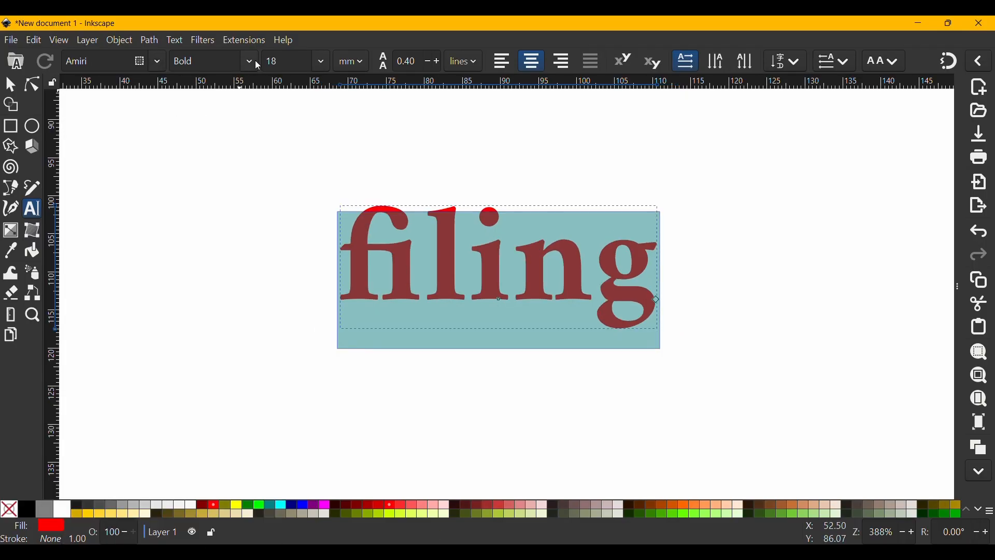
pyautogui.click(253, 61)
pyautogui.click(219, 89)
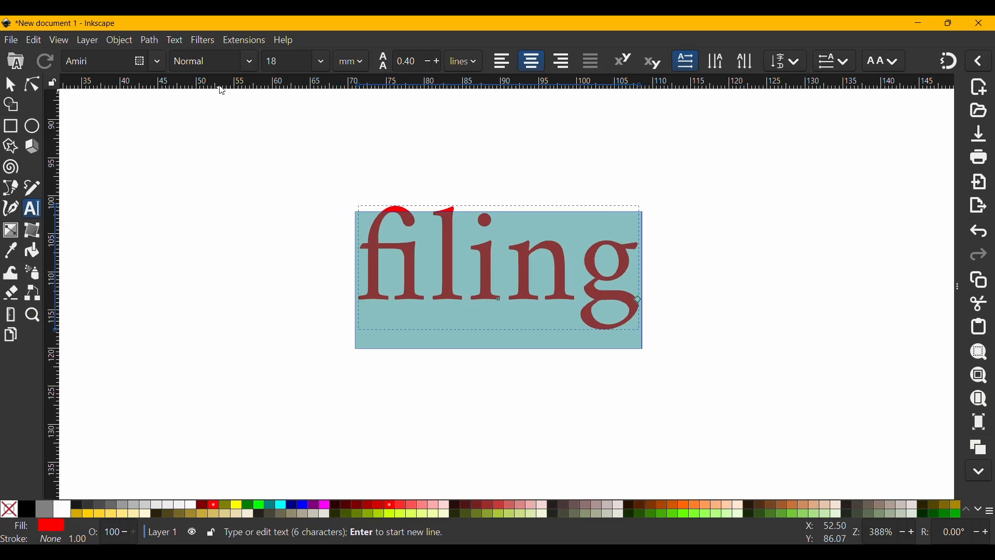
# Try the Bold Italic style on the word "filing", and set its font to Arial with the Bold style
pyautogui.click(251, 62)
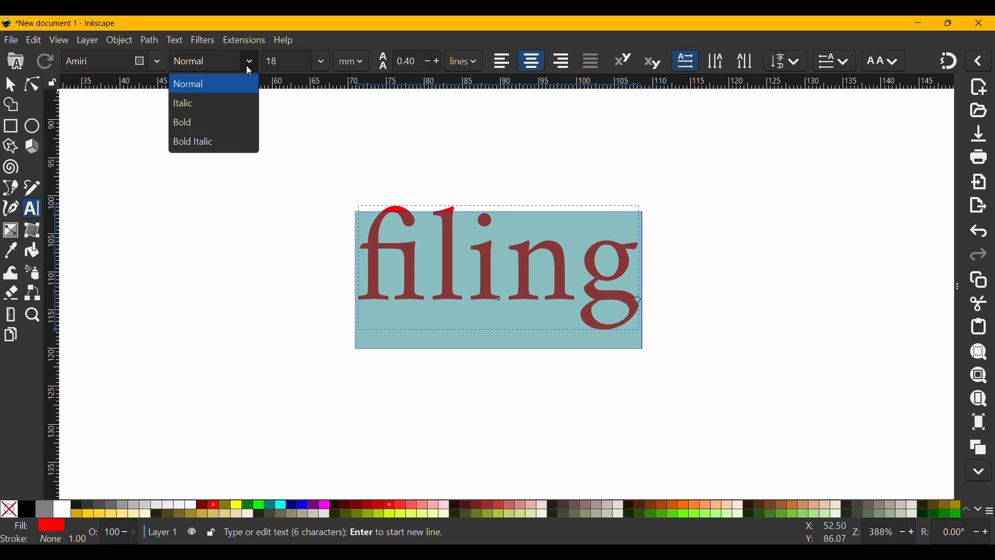
pyautogui.click(219, 140)
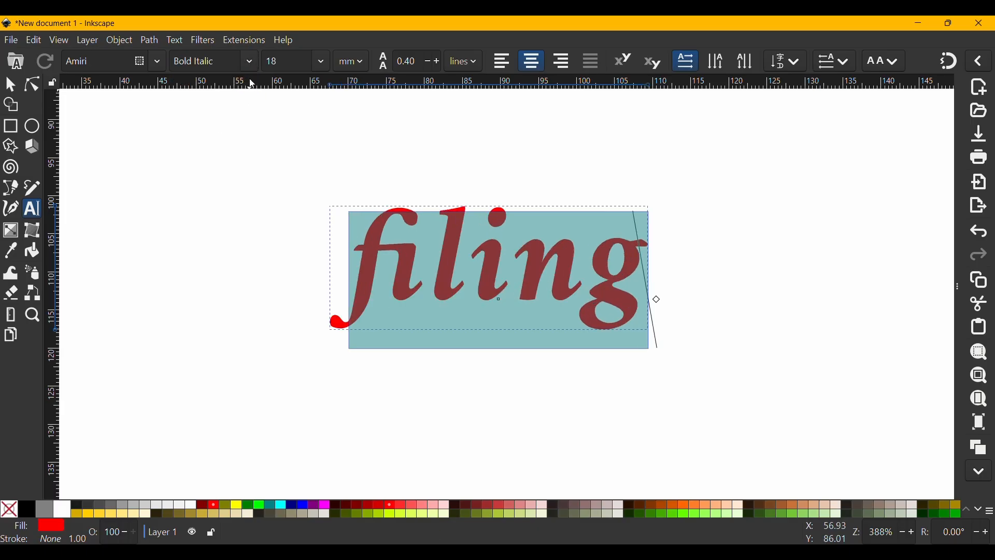
pyautogui.click(159, 68)
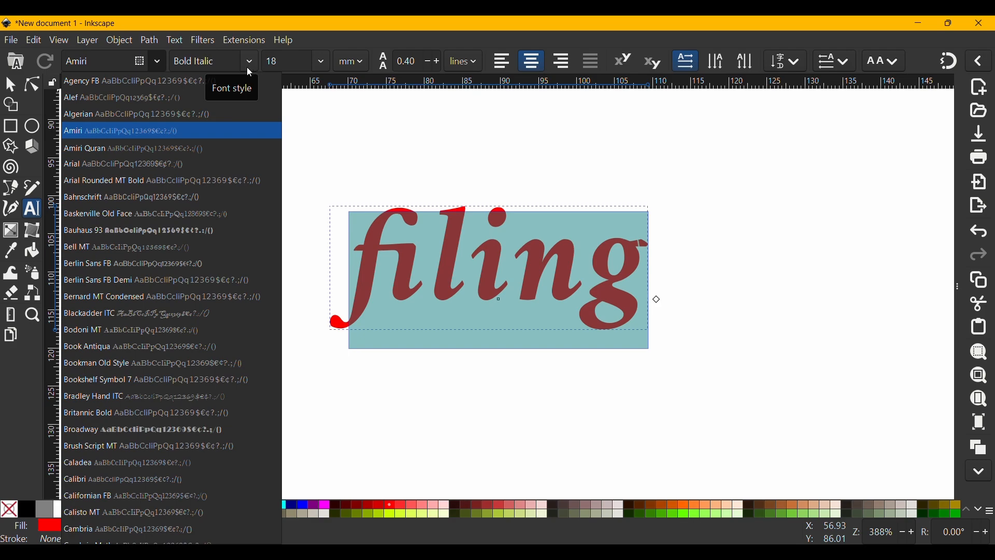
pyautogui.click(168, 164)
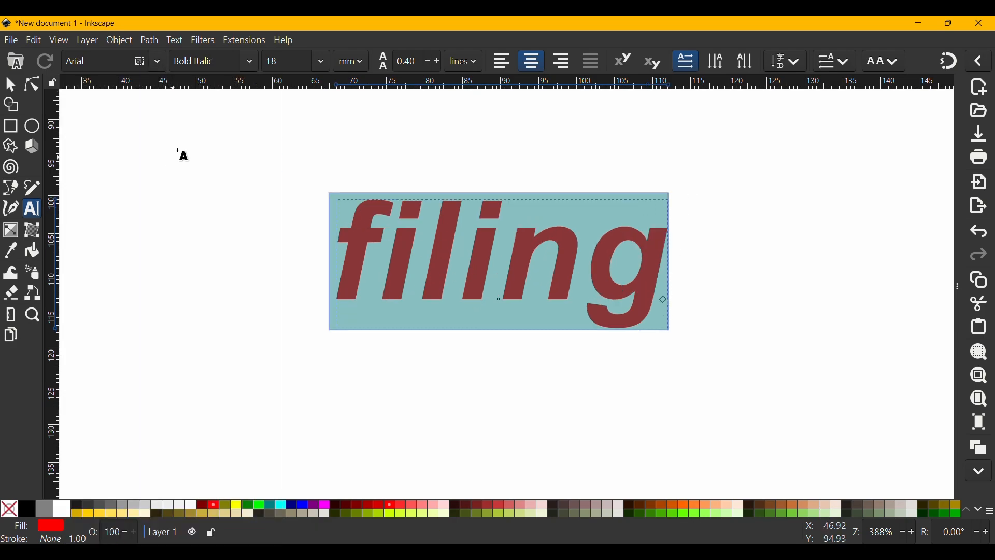
pyautogui.click(246, 65)
pyautogui.click(211, 182)
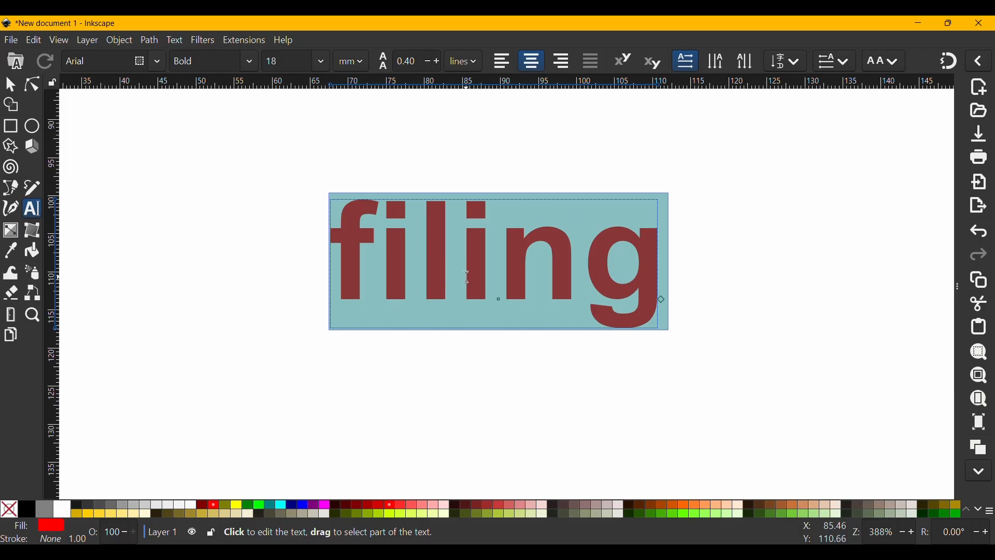
pyautogui.press('Escape')
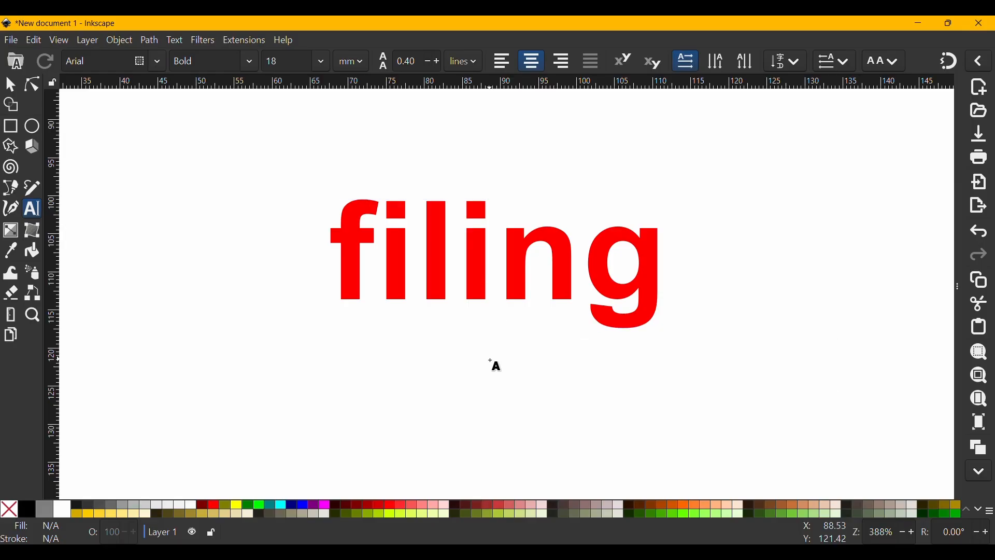
pyautogui.moveTo(517, 378); pyautogui.dragTo(462, 334)
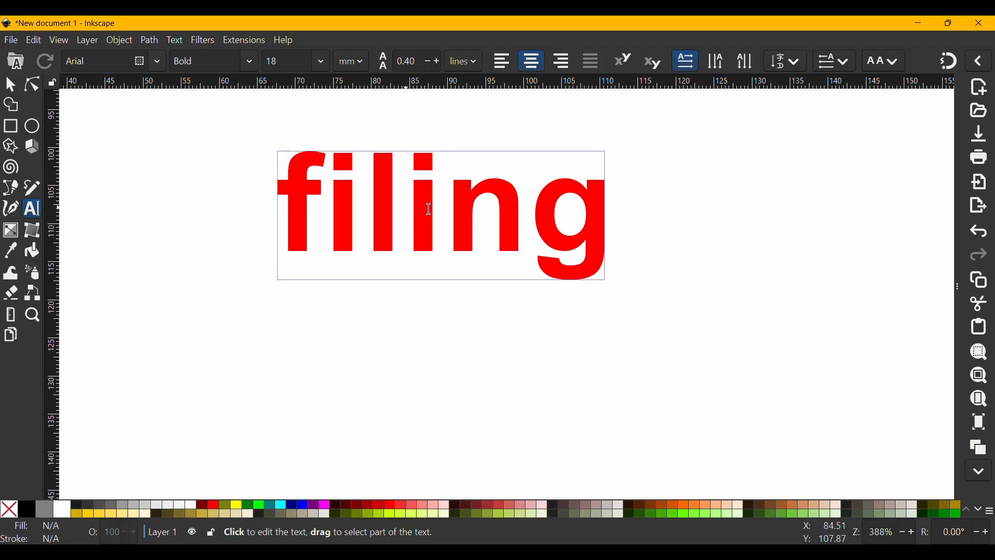
# Select the whole word "filing" and apply the Outset path operation to thicken its letters
pyautogui.click(445, 212)
pyautogui.hotkey('ctrl', 'a')
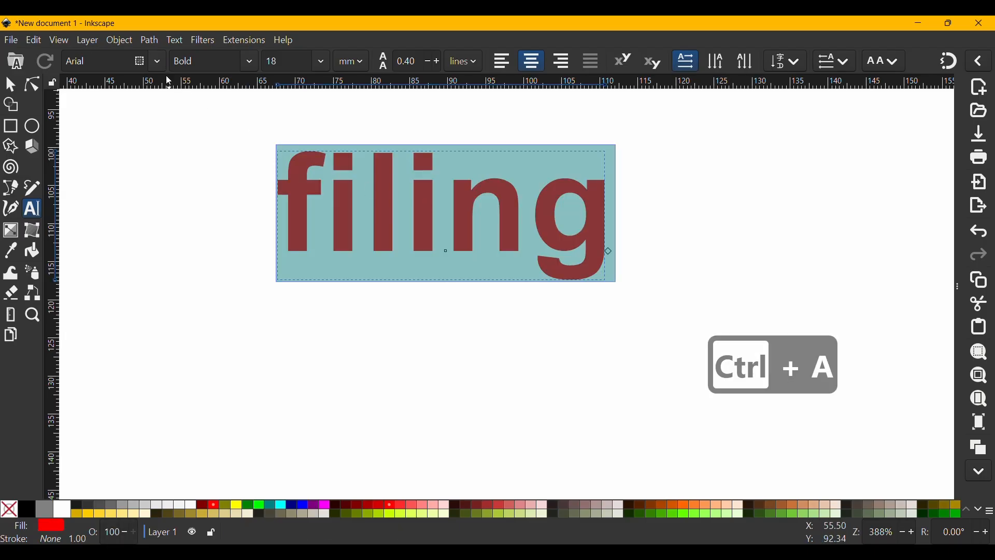
pyautogui.click(158, 58)
pyautogui.press('Escape')
pyautogui.click(157, 64)
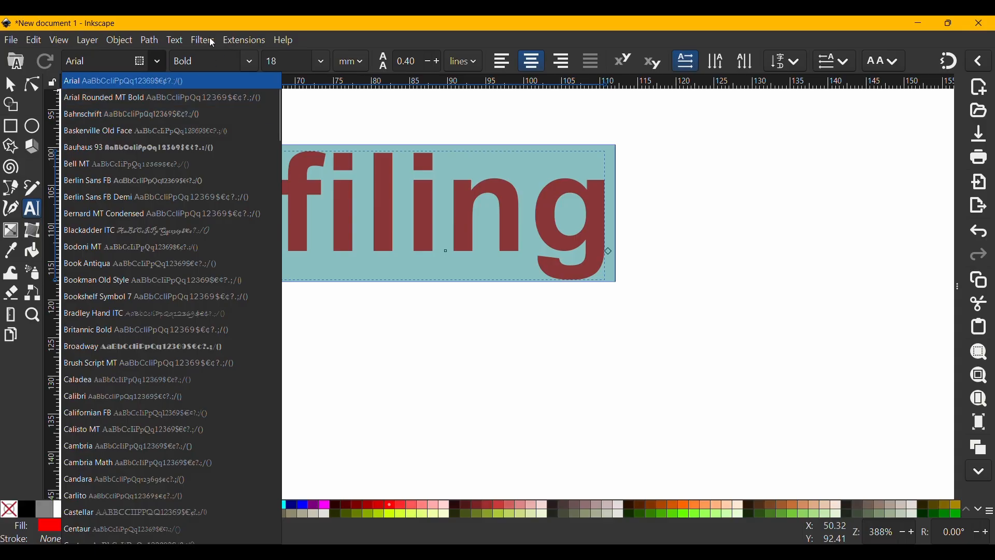
pyautogui.click(151, 41)
pyautogui.click(151, 40)
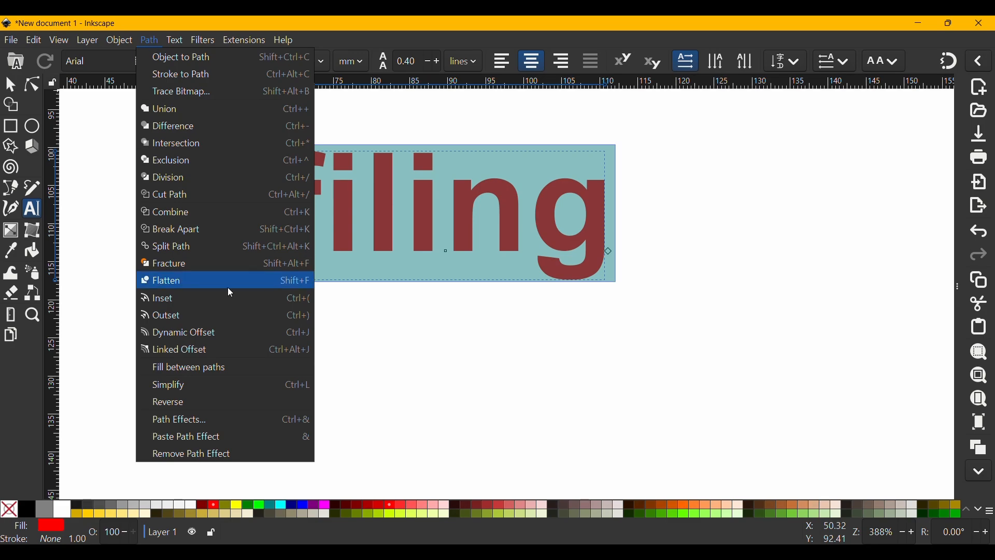
pyautogui.click(214, 316)
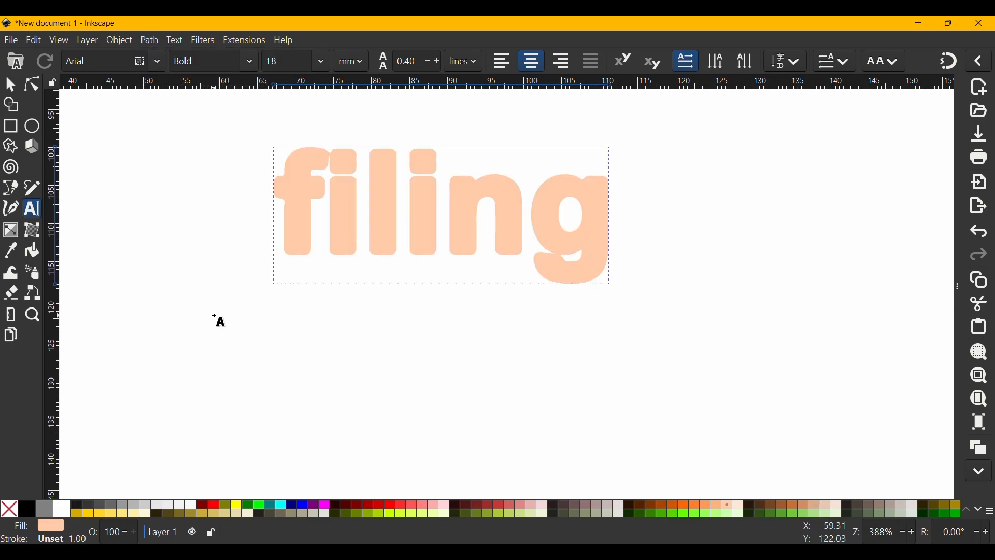
# Try a red stroke and red fill on the thickened word, and settle on a Maroon (#800000) fill without a stroke
pyautogui.keyDown('shift'); pyautogui.click(214, 505); pyautogui.keyUp('shift')
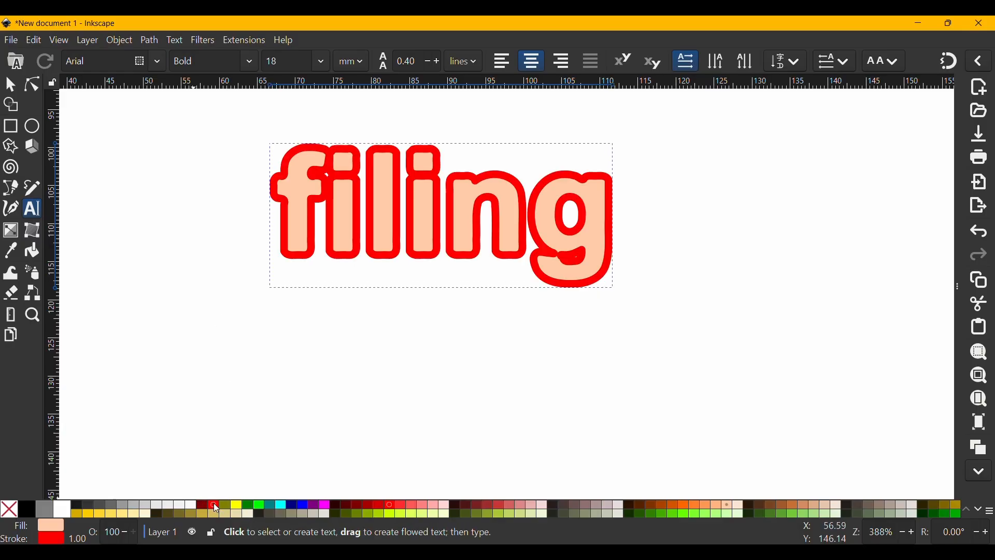
pyautogui.click(214, 504)
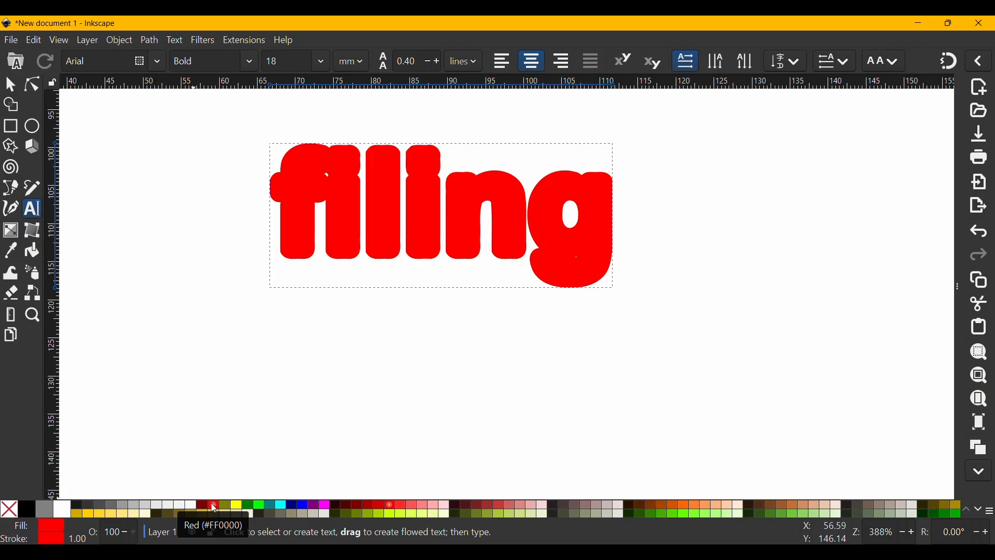
pyautogui.click(203, 505)
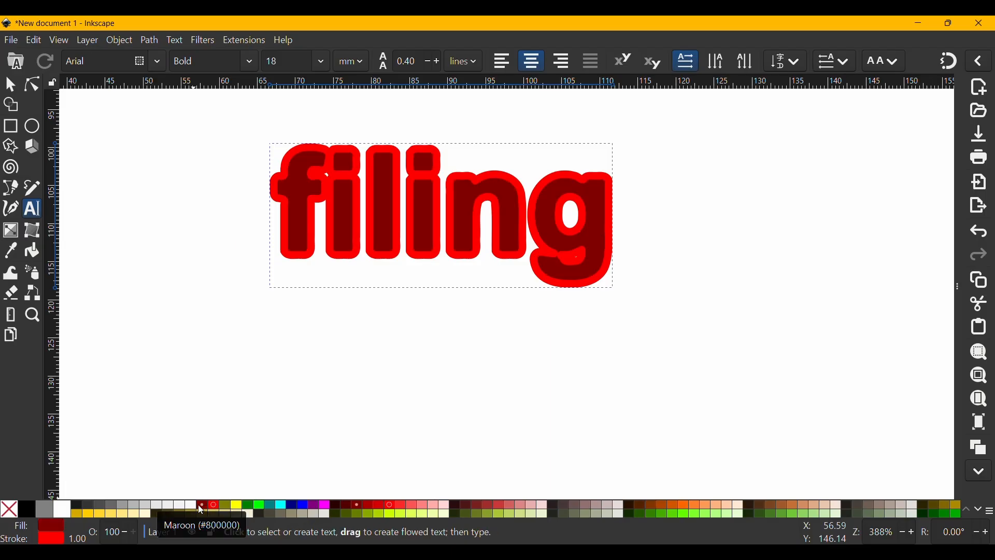
pyautogui.keyDown('shift'); pyautogui.click(9, 511); pyautogui.keyUp('shift')
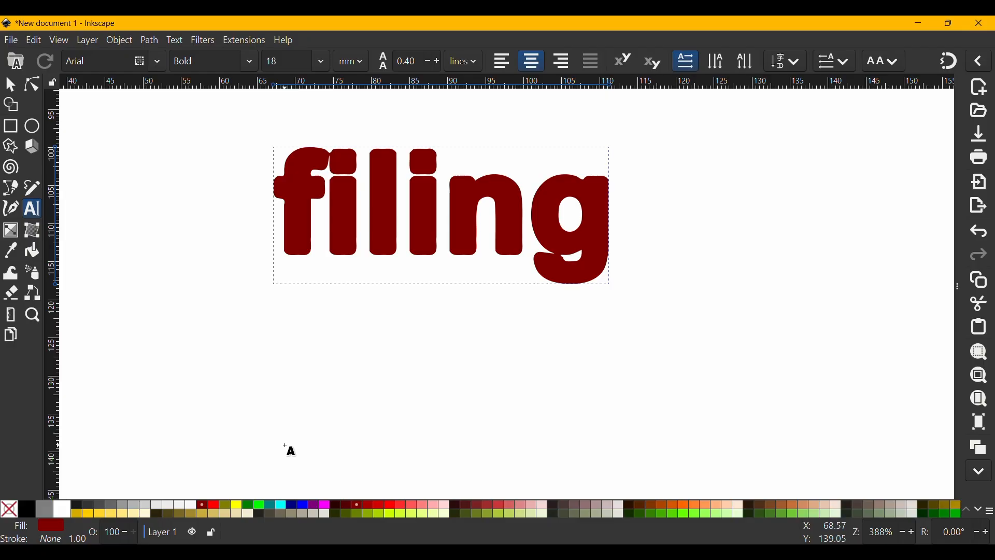
# Deselect the maroon word with the Selector tool and examine the thickened lettering at a smaller zoom on the page
pyautogui.press('s')
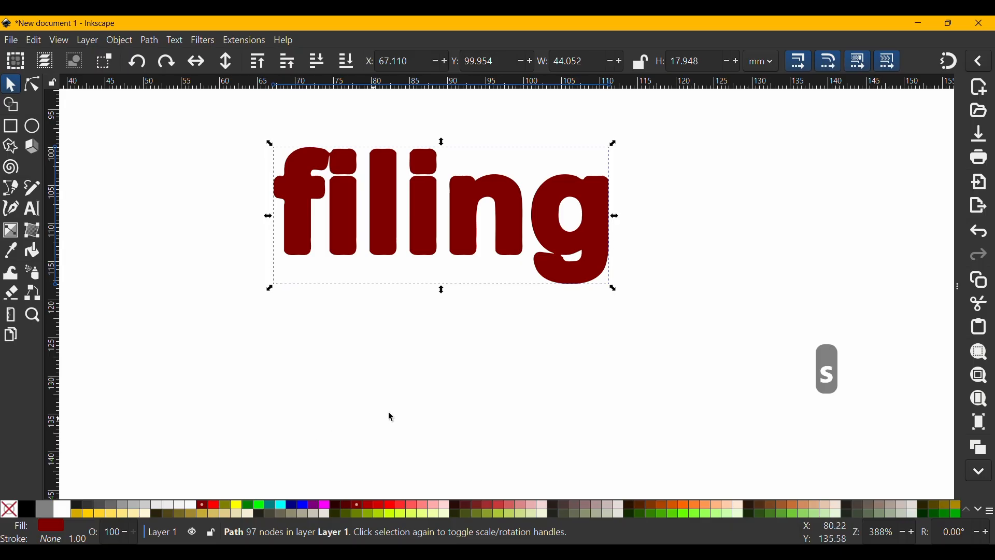
pyautogui.click(601, 359)
pyautogui.scroll(-2, 578, 344)
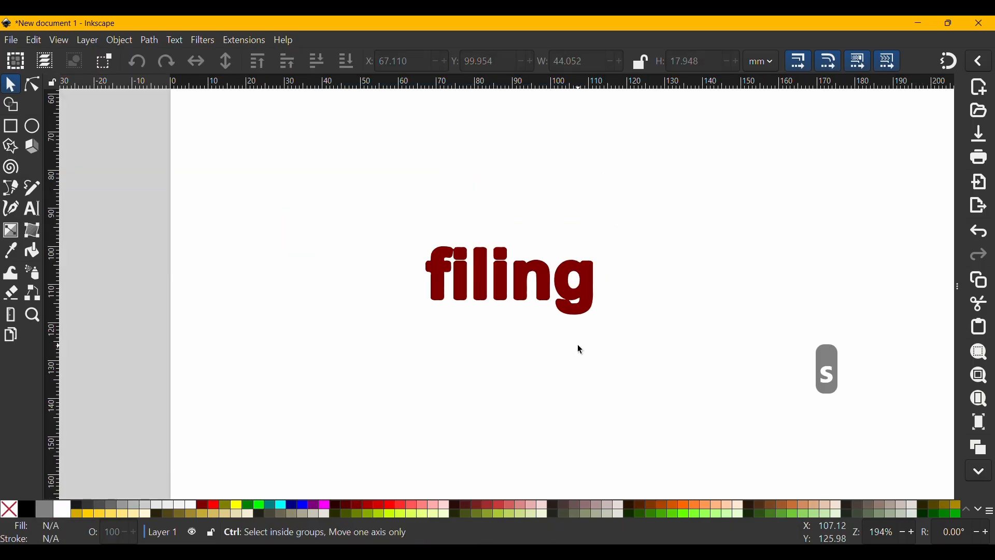
pyautogui.moveTo(596, 373); pyautogui.dragTo(527, 392)
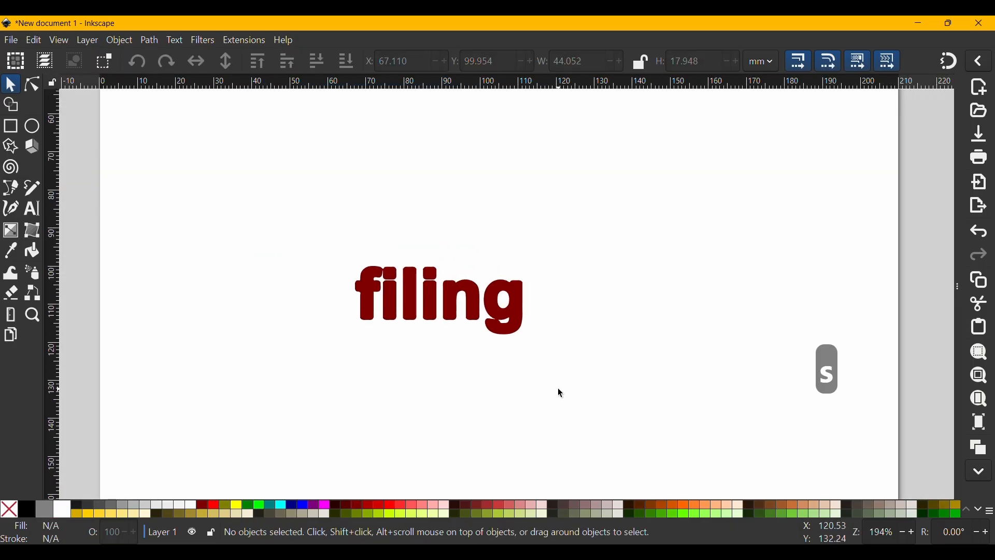